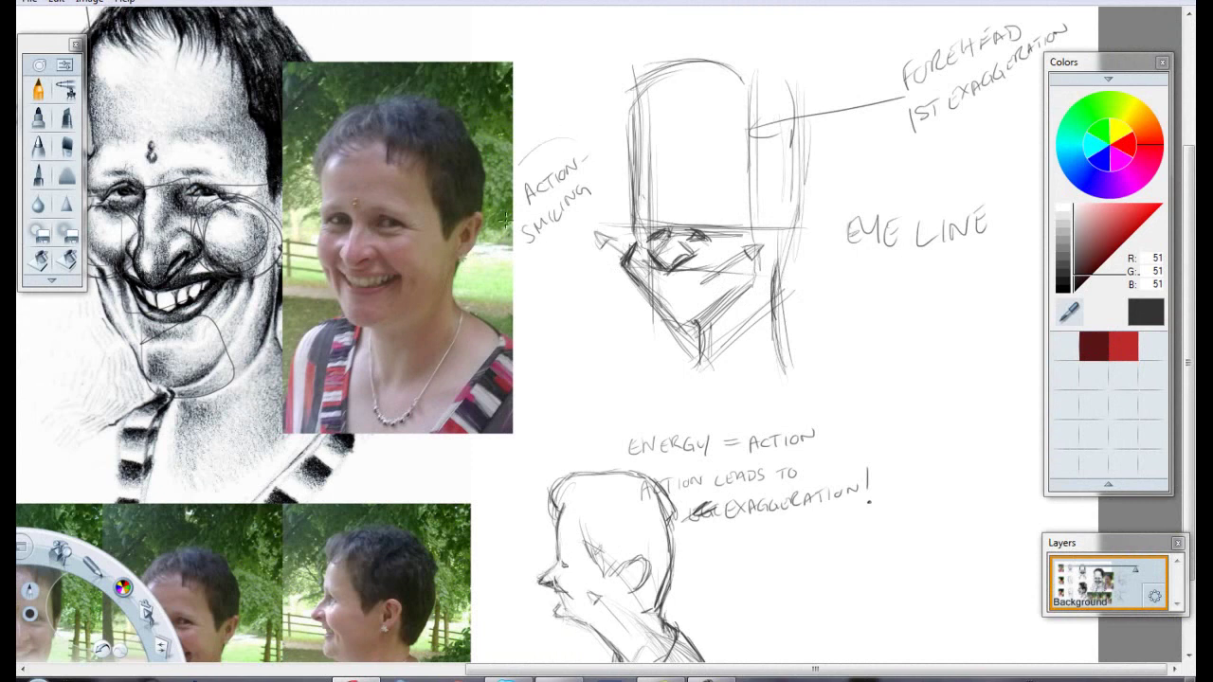
Close the pencil circle around the ACTION-SMILING note on the critique page
{"action": "left_click_drag", "start_coordinate": [505, 220], "coordinate": [566, 169]}
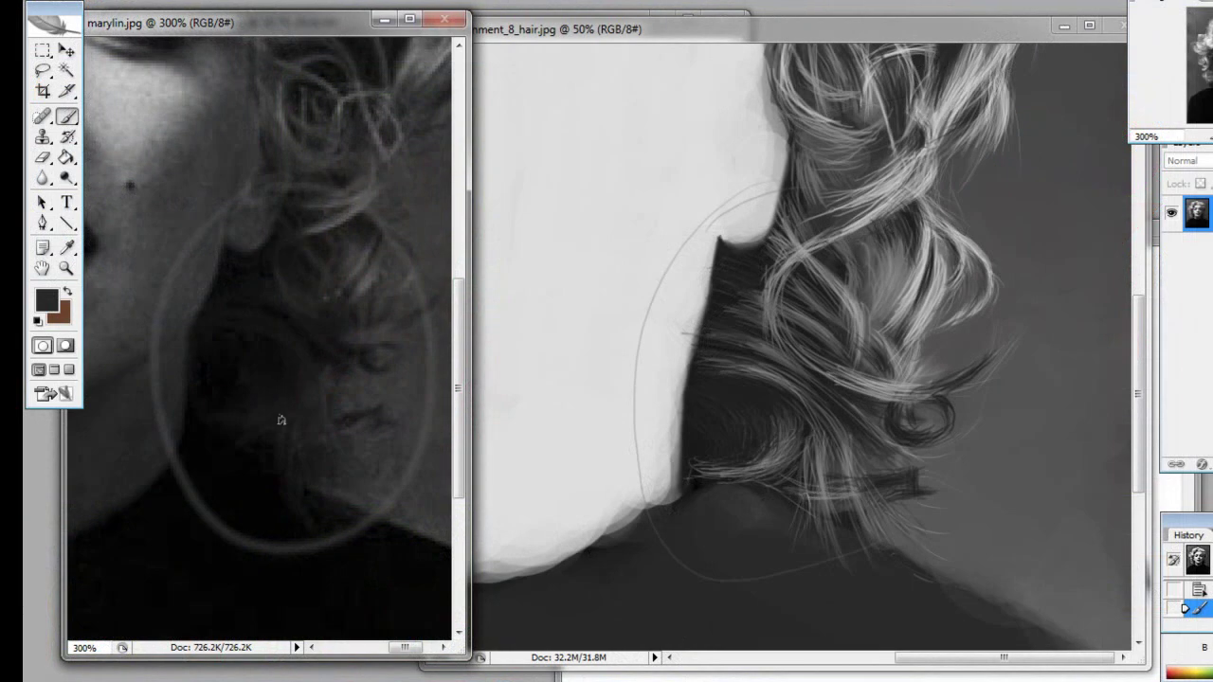
Dab a dark test stroke and a wider mid-grey stroke on the Assignment_8_hair face
{"action": "left_click", "coordinate": [597, 323]}
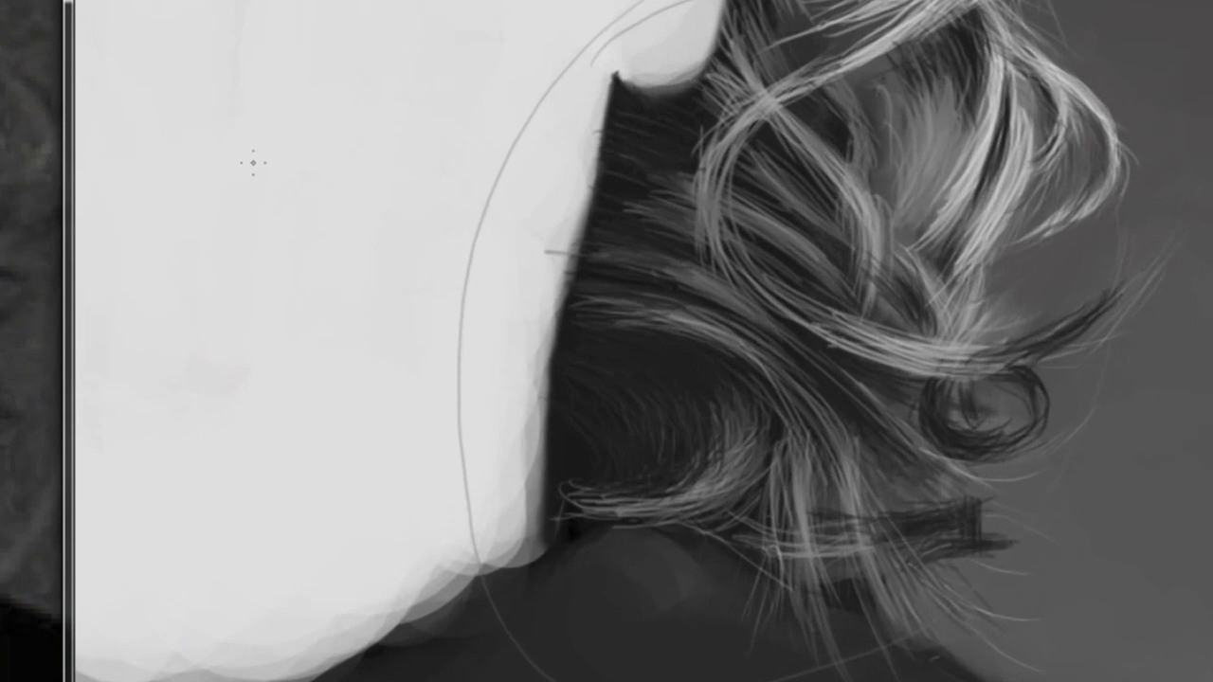
{"action": "mouse_move", "coordinate": [248, 154]}
{"action": "left_mouse_down"}
{"action": "mouse_move", "coordinate": [222, 209]}
{"action": "mouse_move", "coordinate": [217, 196]}
{"action": "mouse_move", "coordinate": [222, 257]}
{"action": "mouse_move", "coordinate": [225, 219]}
{"action": "mouse_move", "coordinate": [222, 250]}
{"action": "mouse_move", "coordinate": [224, 237]}
{"action": "left_mouse_up"}
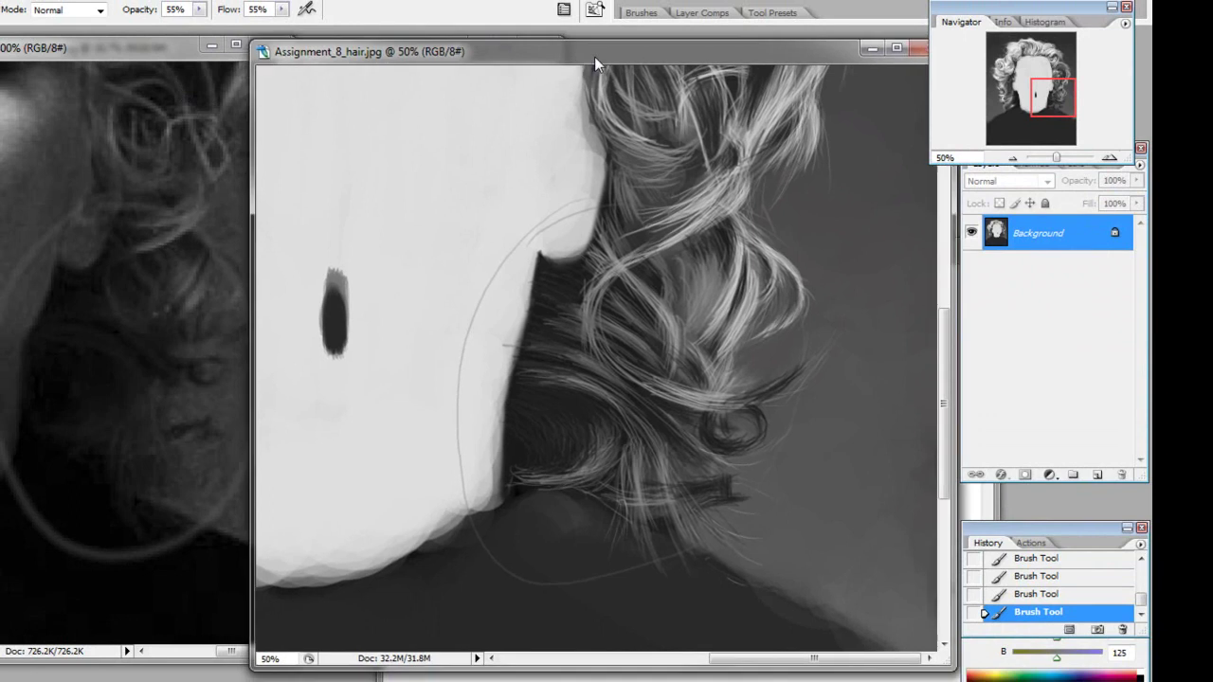
{"action": "left_click_drag", "start_coordinate": [594, 56], "coordinate": [689, 60]}
{"action": "left_click_drag", "start_coordinate": [448, 296], "coordinate": [445, 362]}
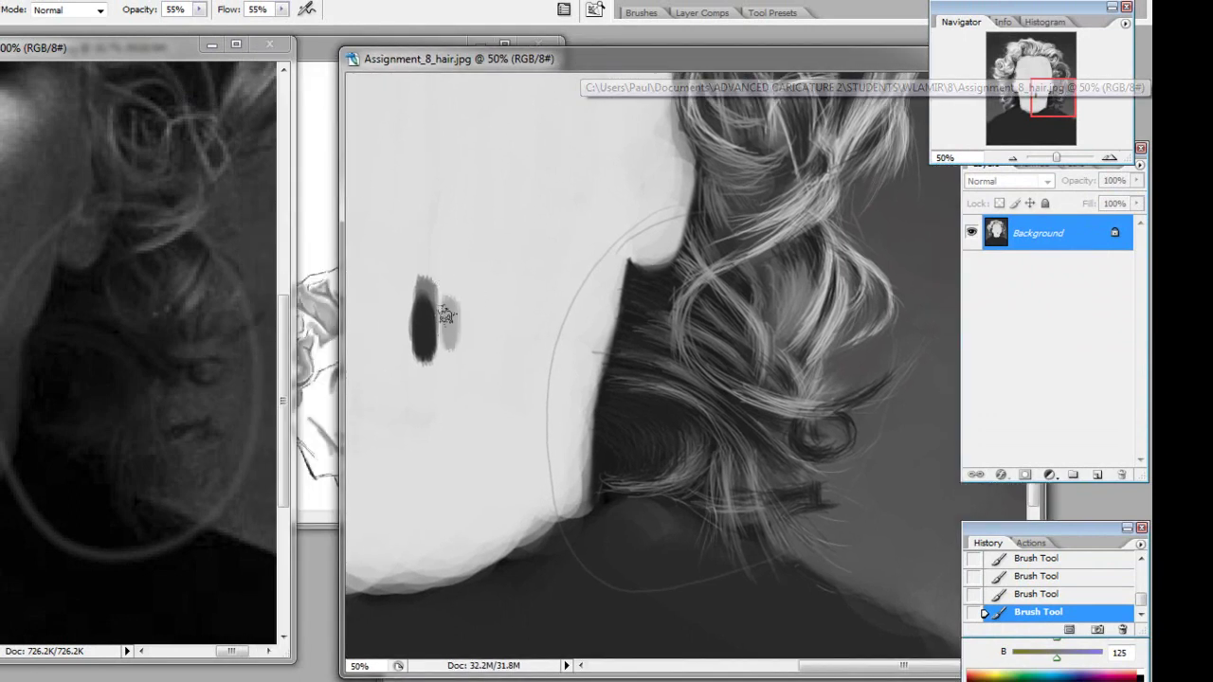
{"action": "left_click_drag", "start_coordinate": [444, 305], "coordinate": [451, 322]}
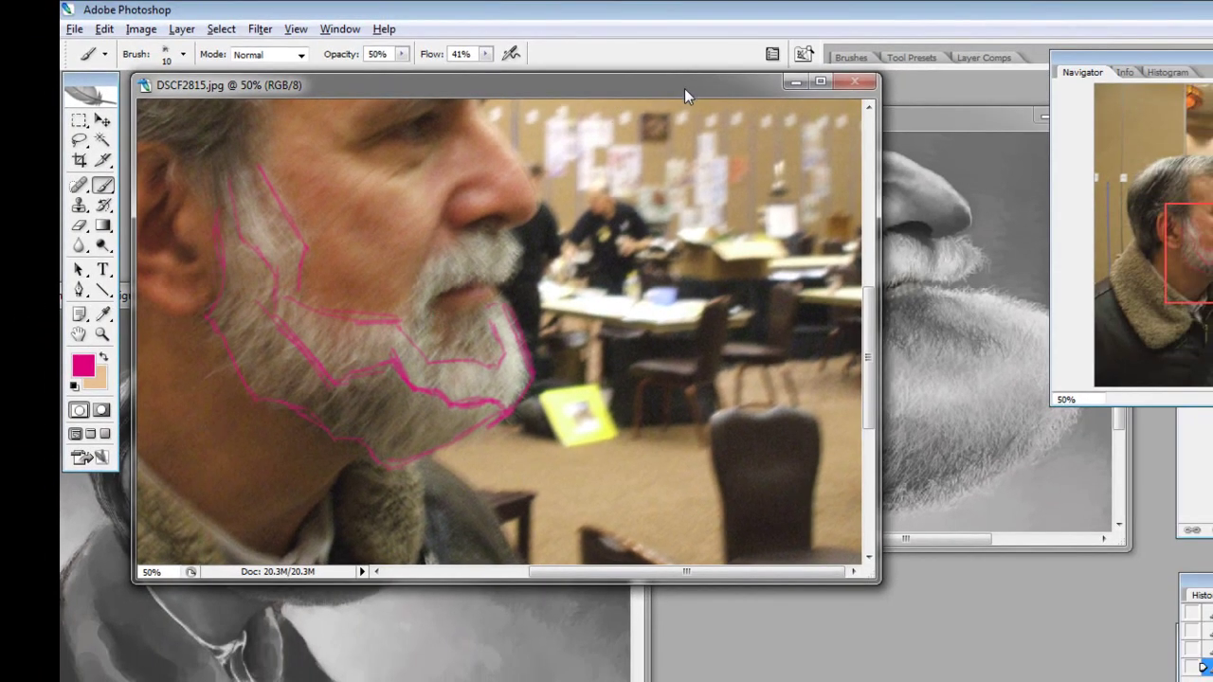
Enlarge the brush on the sam-sketch caricature and paint a darker grey beard patch below the cheek
{"action": "left_click_drag", "start_coordinate": [684, 88], "coordinate": [623, 113]}
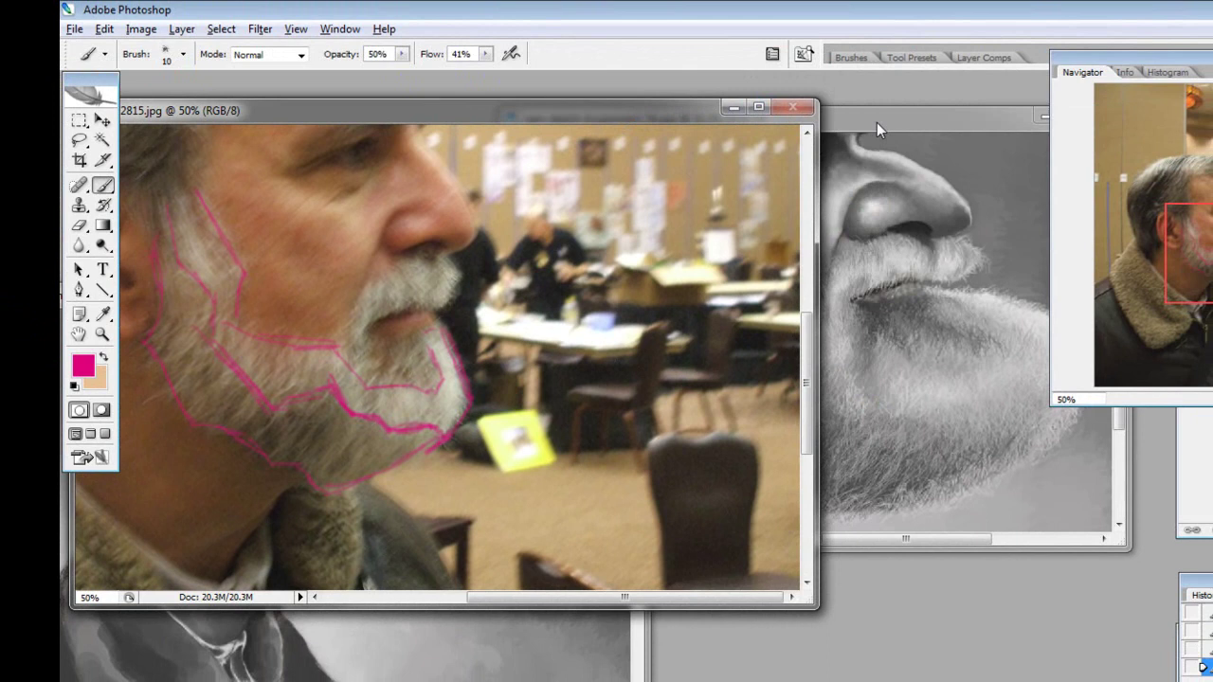
{"action": "left_click", "coordinate": [877, 122]}
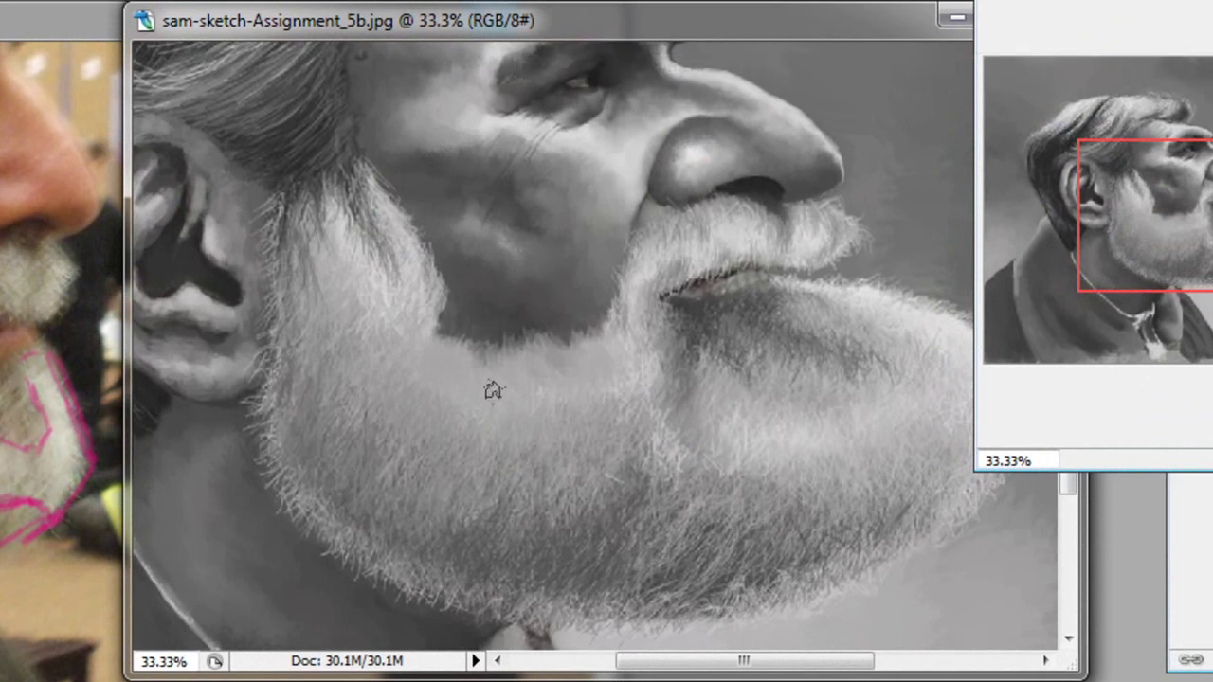
{"action": "key", "text": "bracketright"}
{"action": "key", "text": "bracketright"}
{"action": "mouse_move", "coordinate": [491, 349]}
{"action": "left_mouse_down"}
{"action": "mouse_move", "coordinate": [496, 360]}
{"action": "mouse_move", "coordinate": [461, 379]}
{"action": "mouse_move", "coordinate": [553, 347]}
{"action": "mouse_move", "coordinate": [545, 377]}
{"action": "mouse_move", "coordinate": [574, 371]}
{"action": "mouse_move", "coordinate": [483, 395]}
{"action": "mouse_move", "coordinate": [560, 409]}
{"action": "mouse_move", "coordinate": [588, 359]}
{"action": "left_mouse_up"}
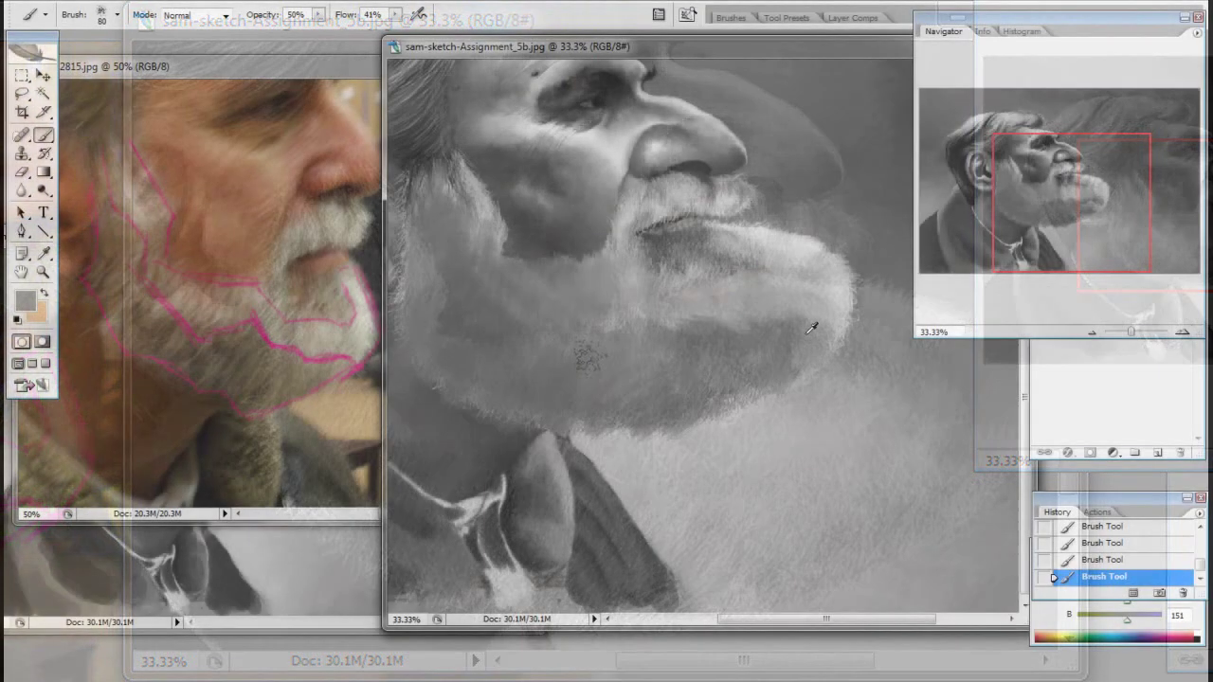
Alt-sample light, mid and dark beard greys to repaint the beard under the mustache in broad masses
{"action": "left_click", "coordinate": [848, 332], "text": "alt"}
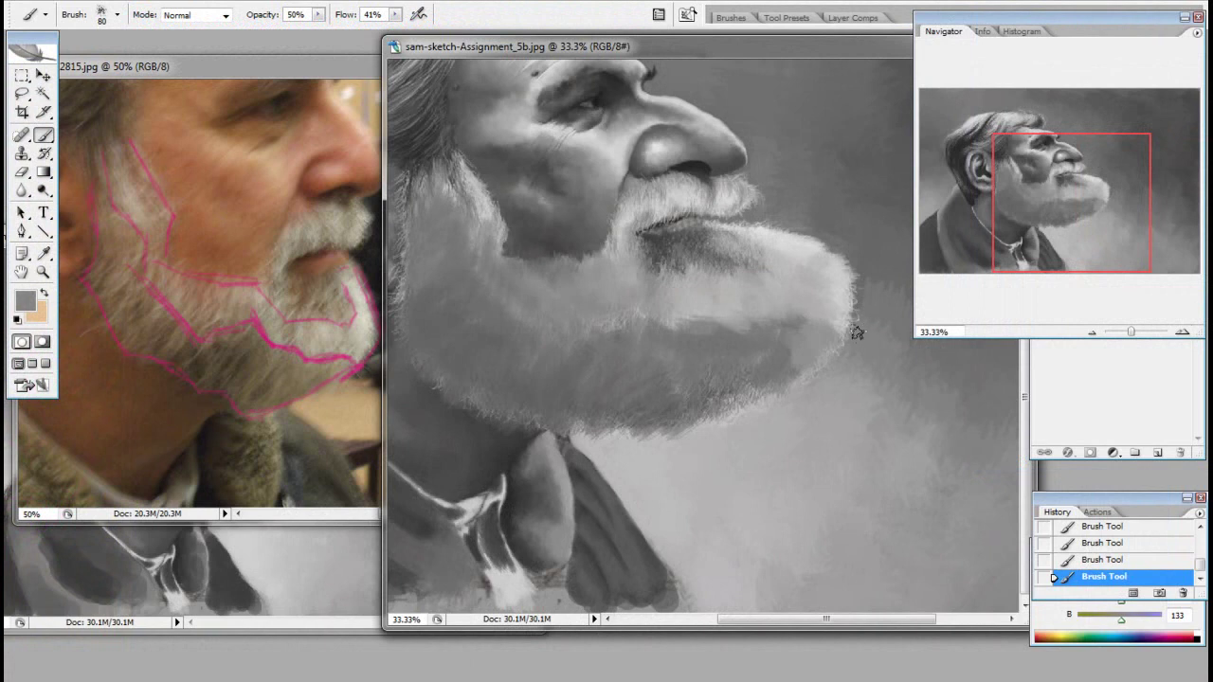
{"action": "left_click", "coordinate": [839, 242], "text": "alt"}
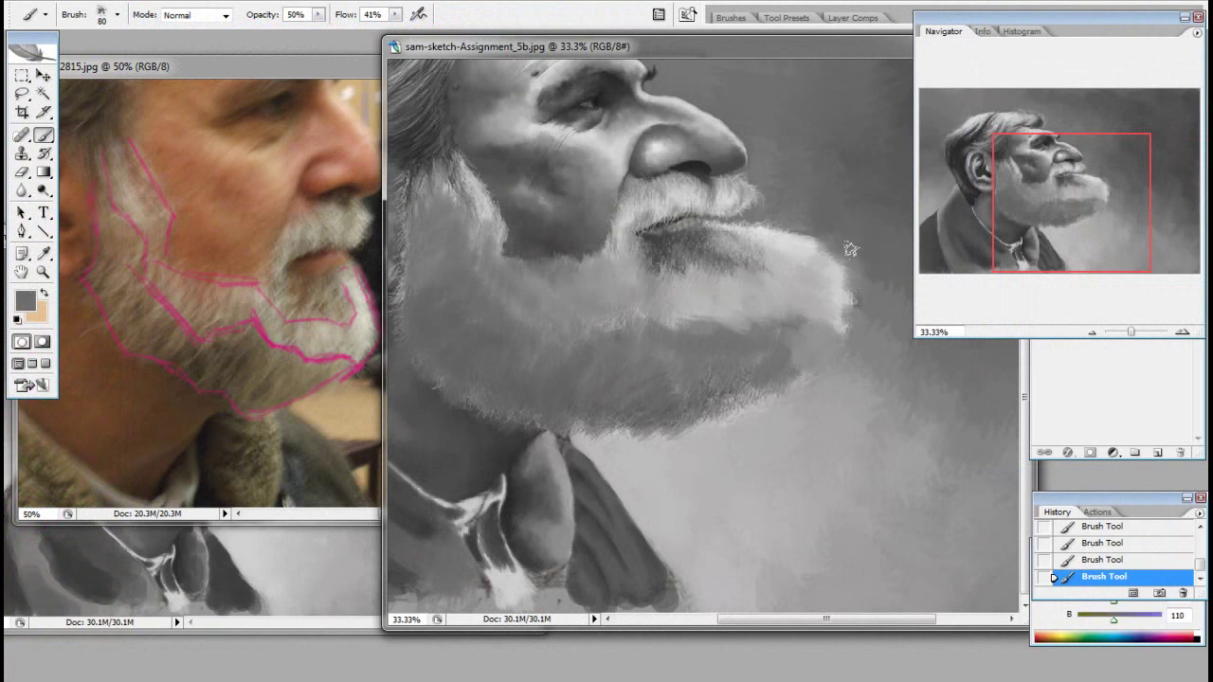
{"action": "left_click", "coordinate": [814, 238], "text": "alt"}
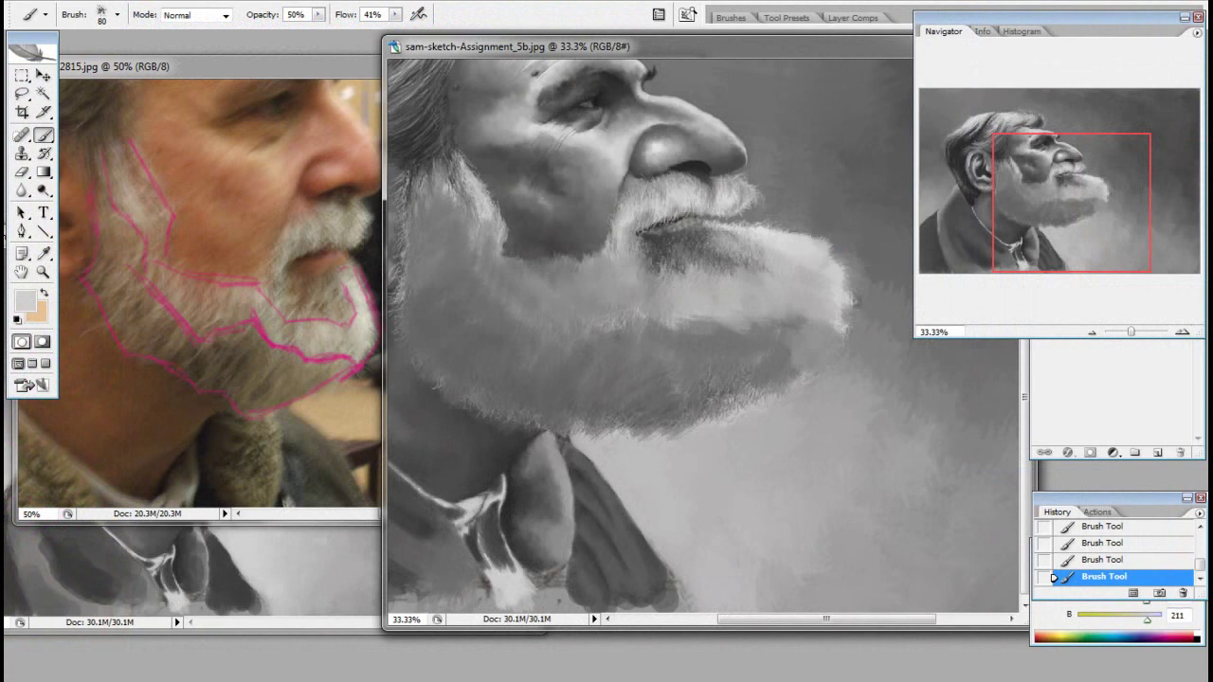
{"action": "left_click", "coordinate": [754, 228], "text": "alt"}
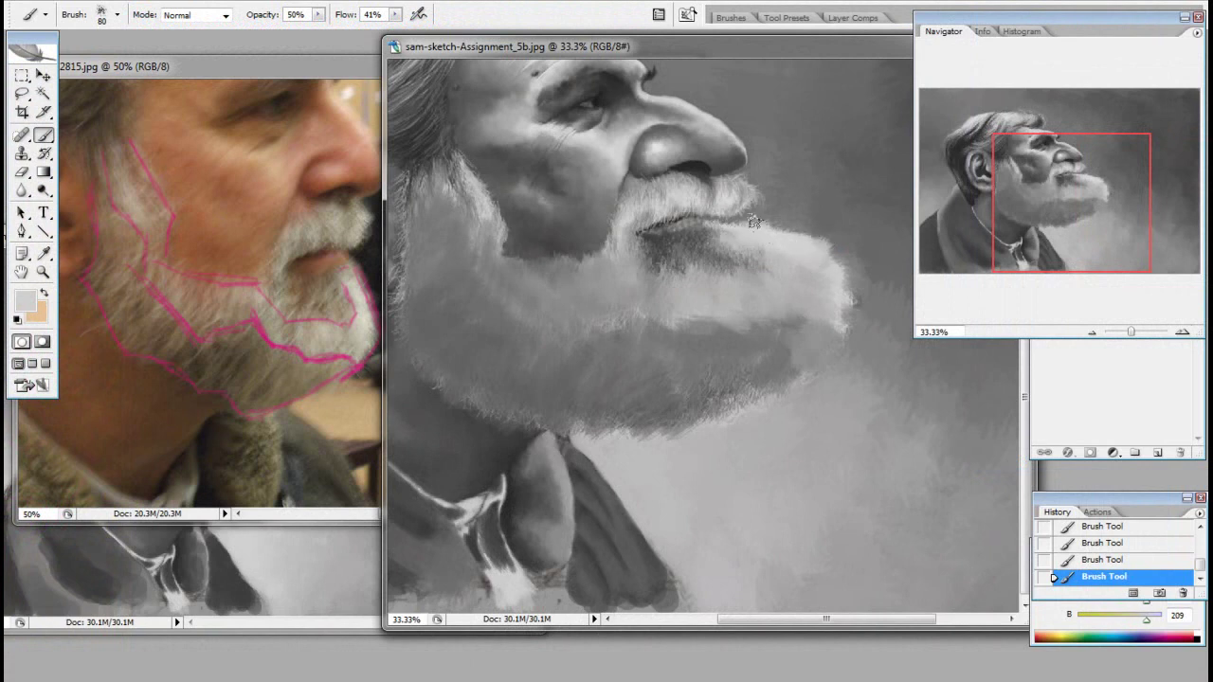
{"action": "left_click", "coordinate": [742, 235], "text": "alt"}
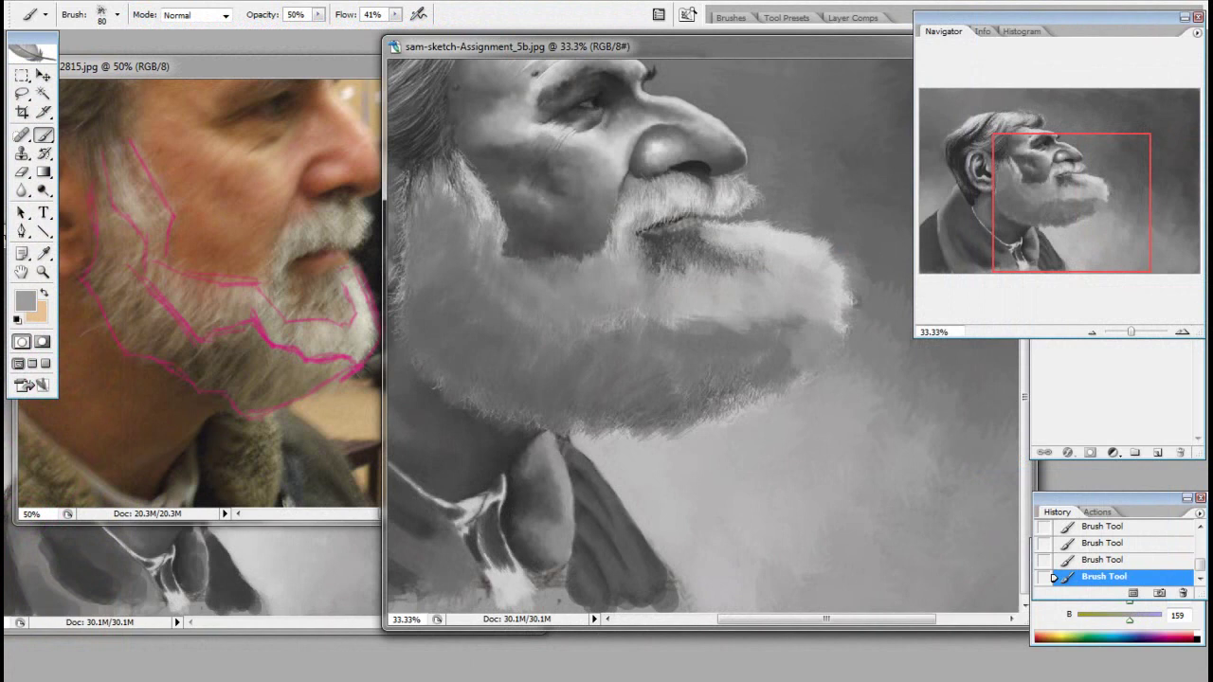
{"action": "left_click", "coordinate": [706, 251], "text": "alt"}
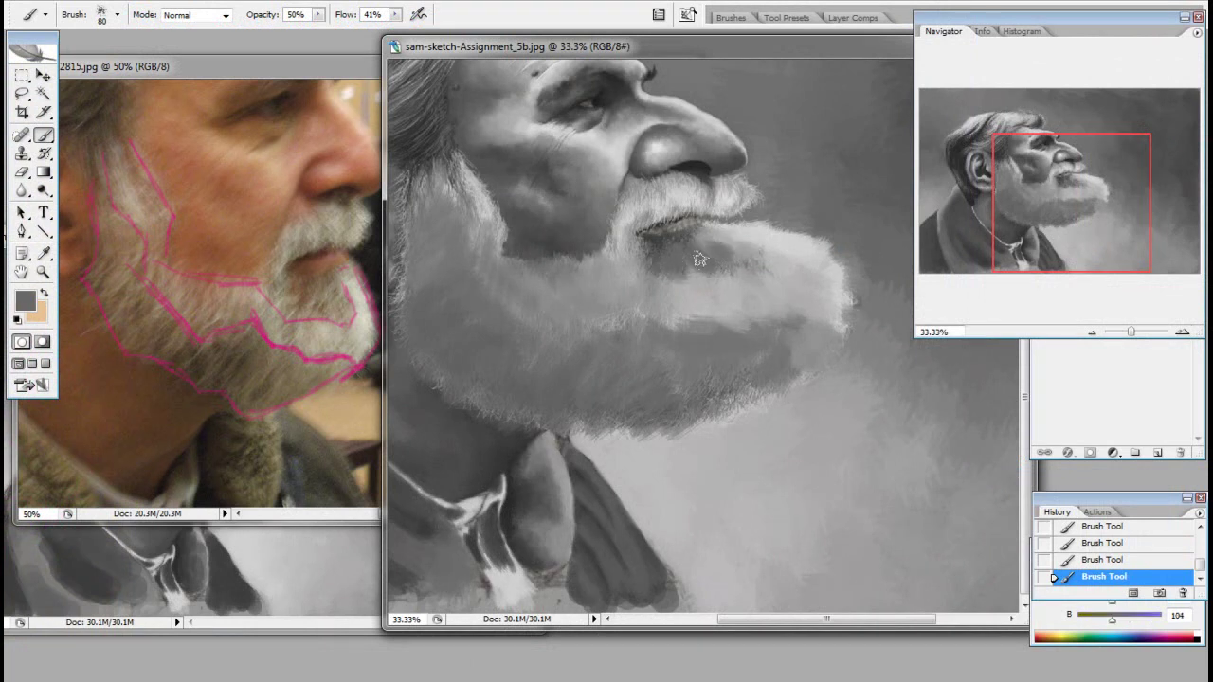
{"action": "left_click", "coordinate": [718, 267], "text": "alt"}
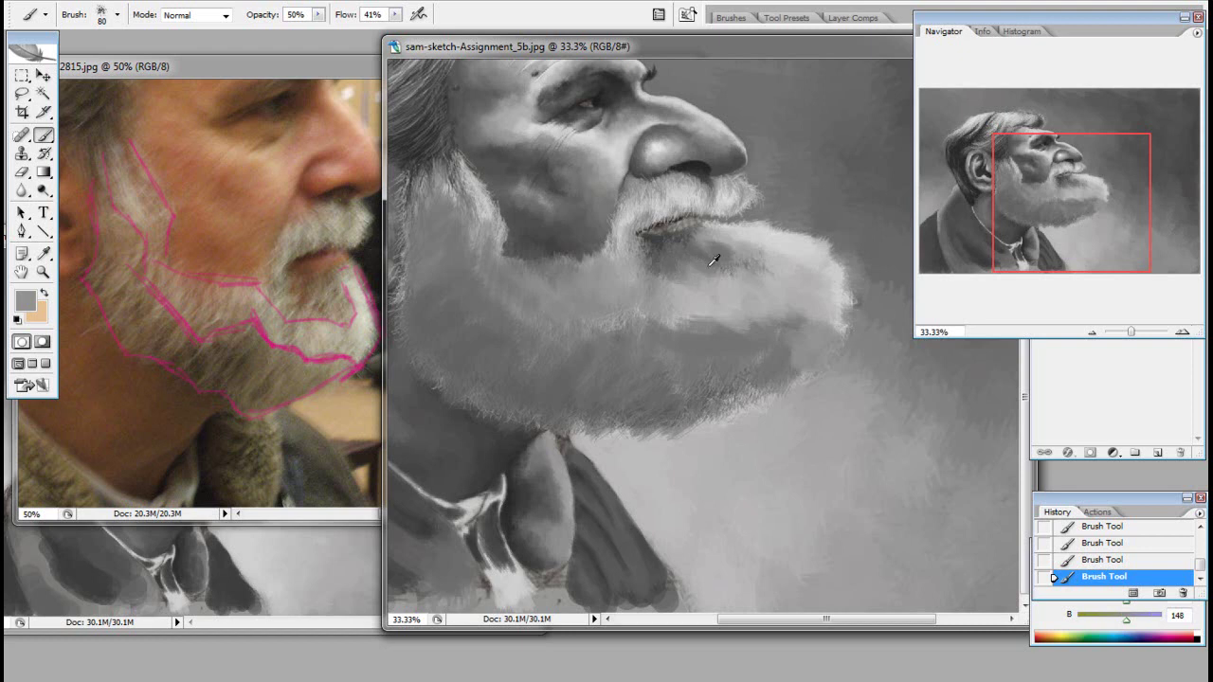
{"action": "left_click", "coordinate": [714, 260], "text": "alt"}
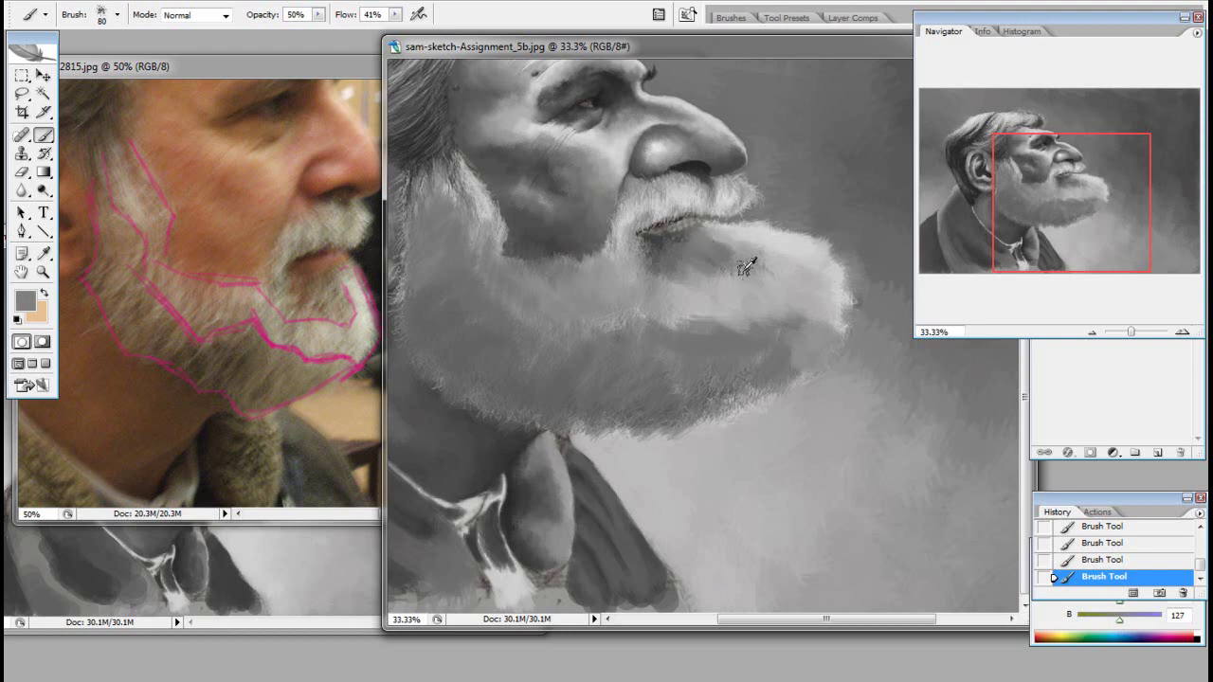
{"action": "left_click", "coordinate": [764, 249], "text": "alt"}
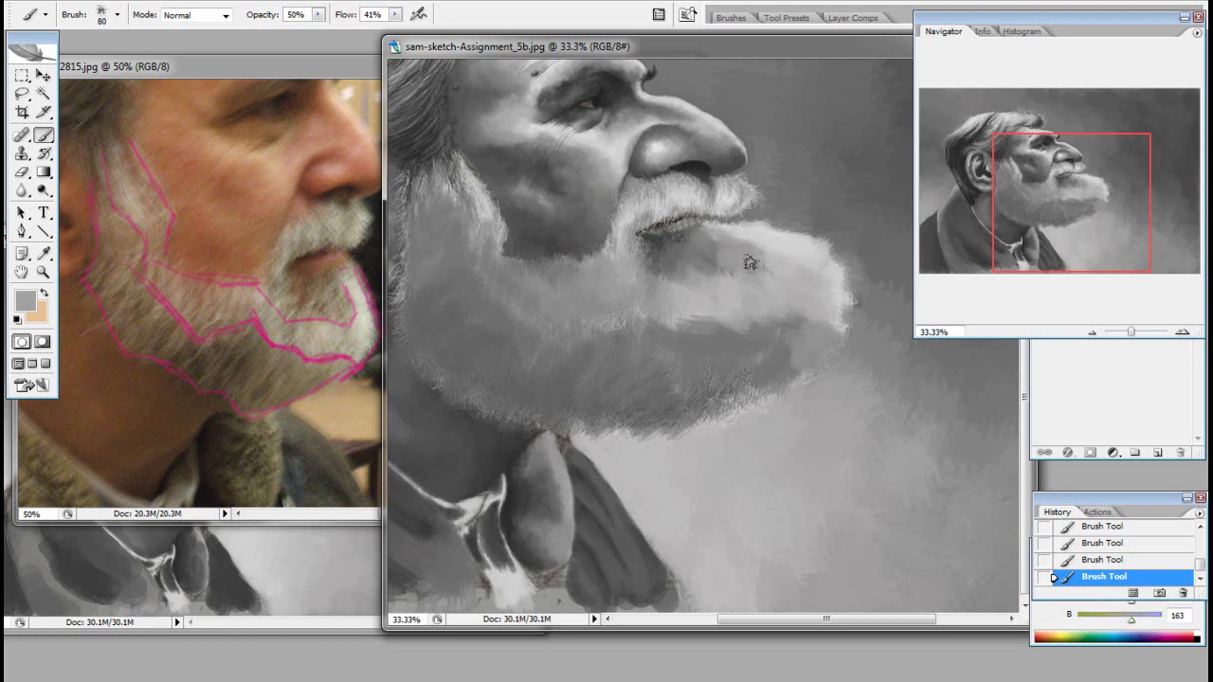
{"action": "left_click", "coordinate": [766, 256], "text": "alt"}
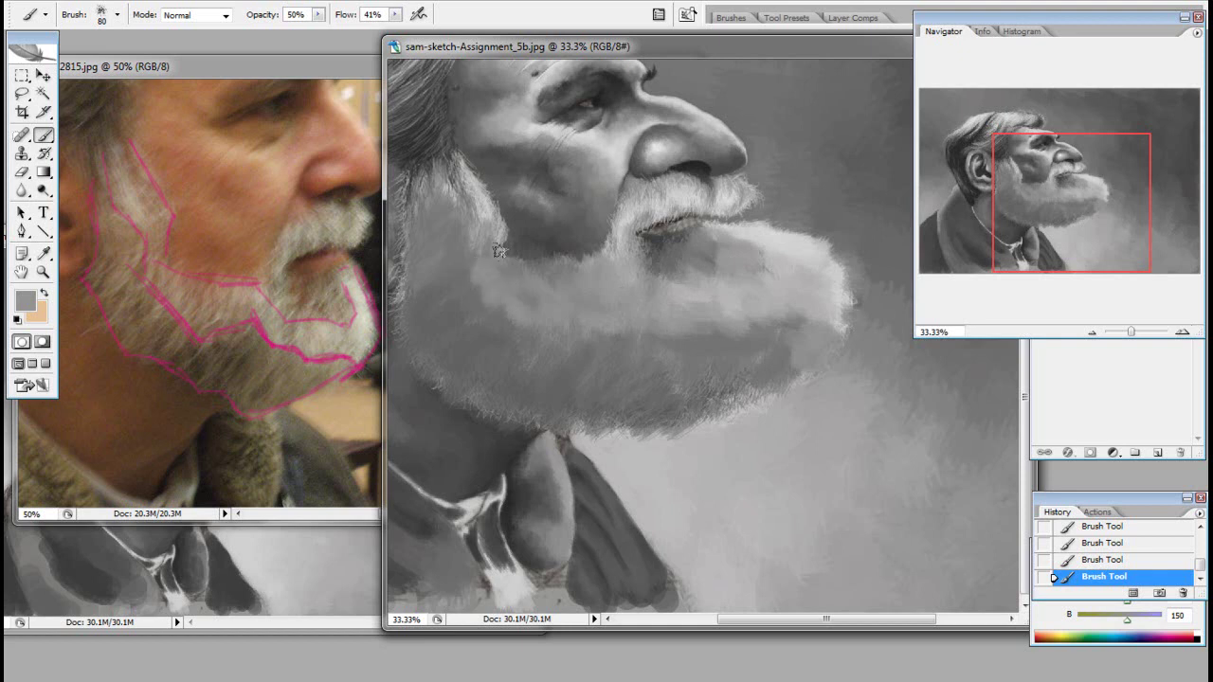
Sample hair, face and beard greys to even out the upper beard near the ear
{"action": "left_click", "coordinate": [465, 247], "text": "alt"}
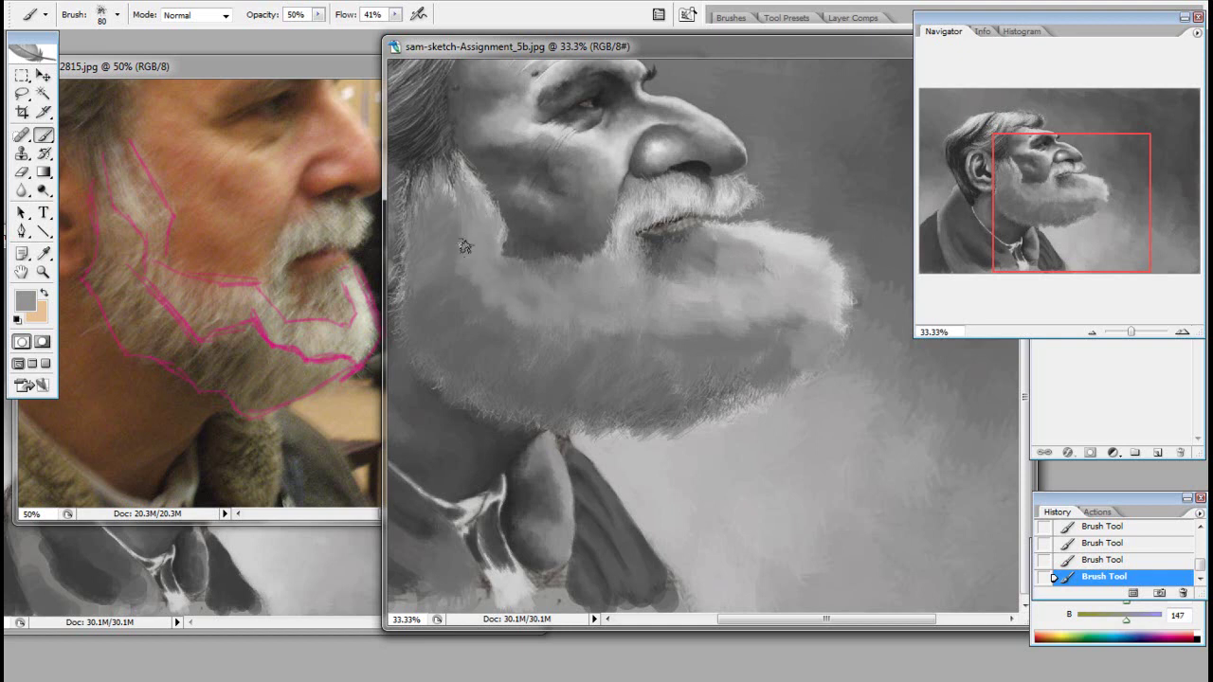
{"action": "left_click", "coordinate": [470, 186], "text": "alt"}
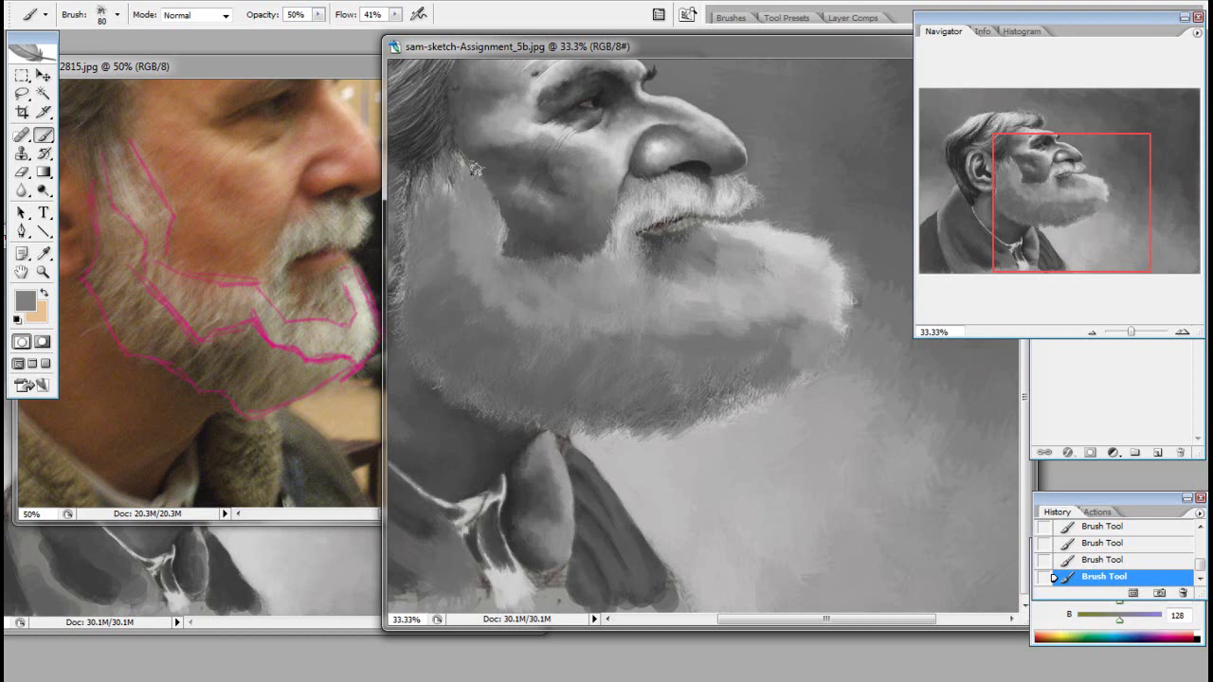
{"action": "left_click", "coordinate": [495, 202], "text": "alt"}
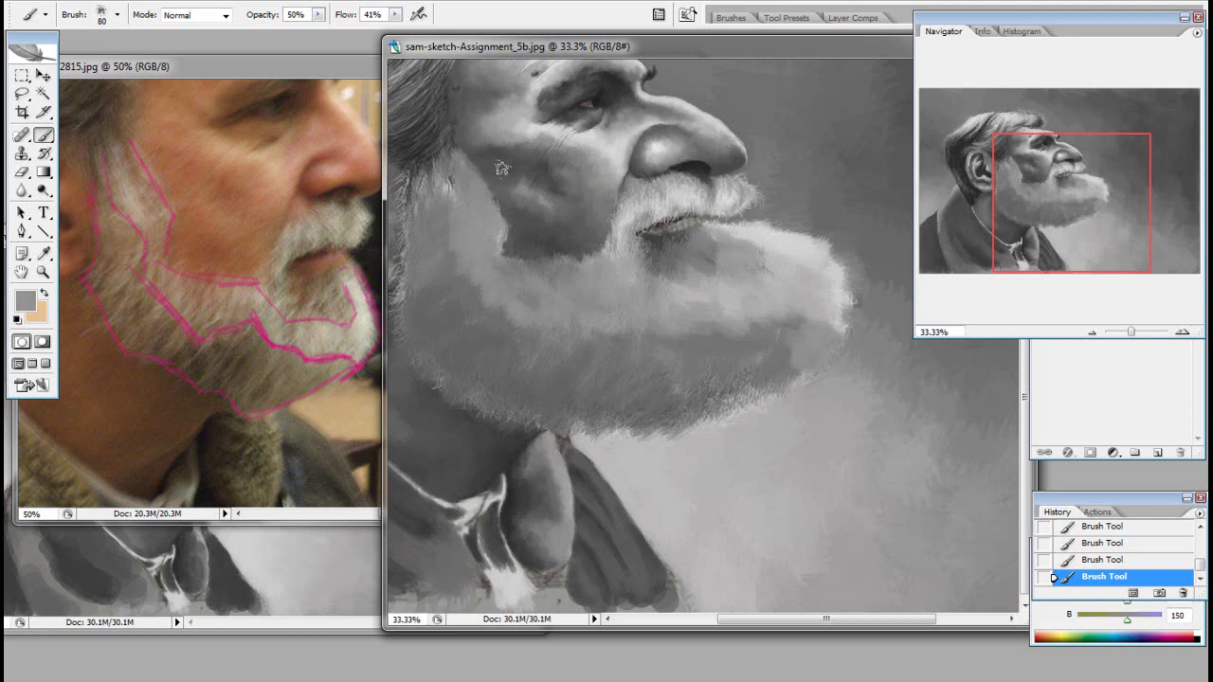
{"action": "left_click", "coordinate": [509, 185], "text": "alt"}
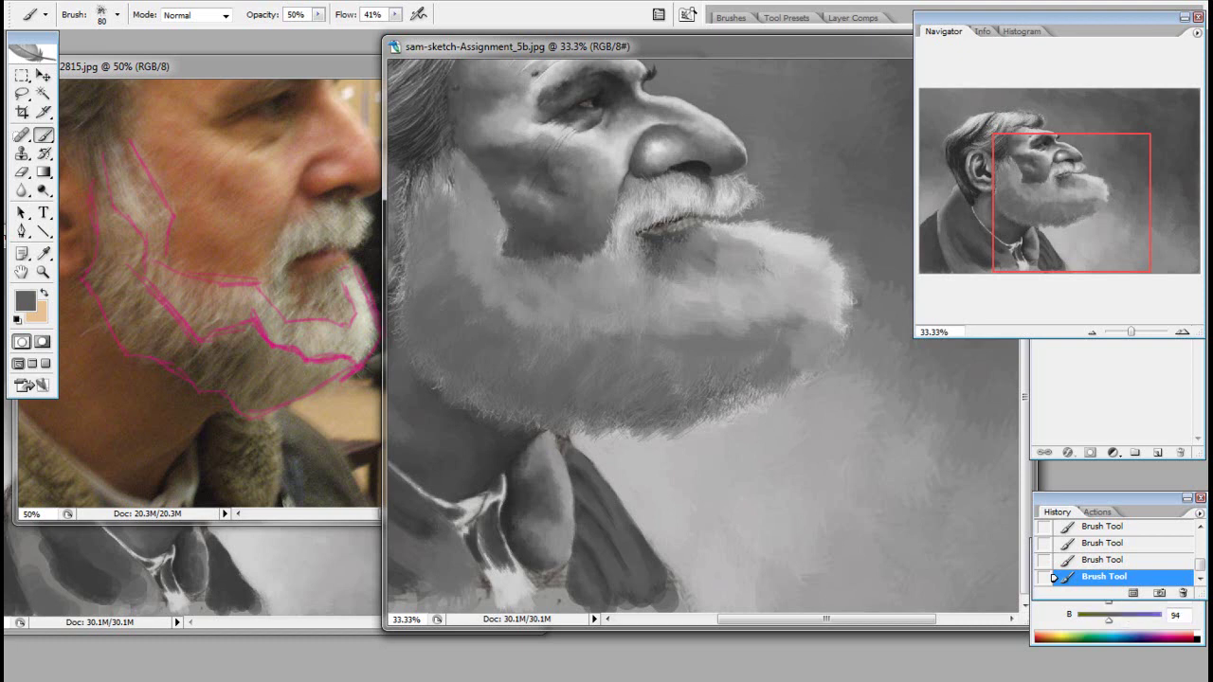
{"action": "left_click", "coordinate": [500, 169], "text": "alt"}
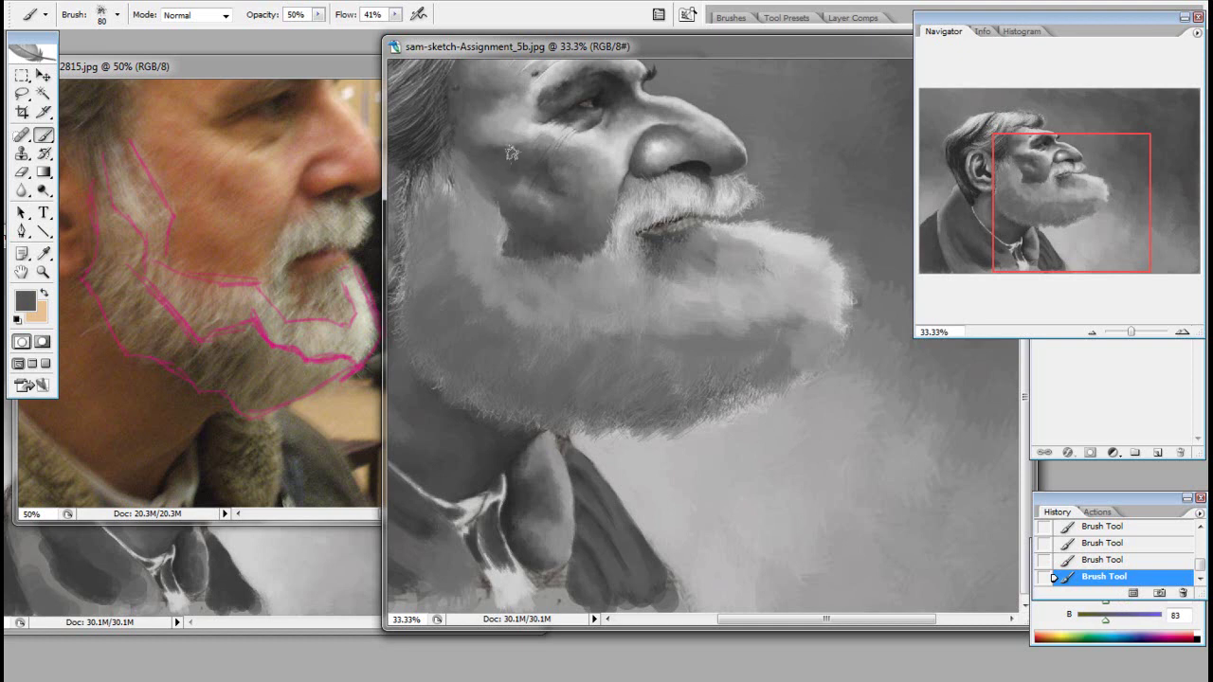
{"action": "left_click", "coordinate": [502, 152], "text": "alt"}
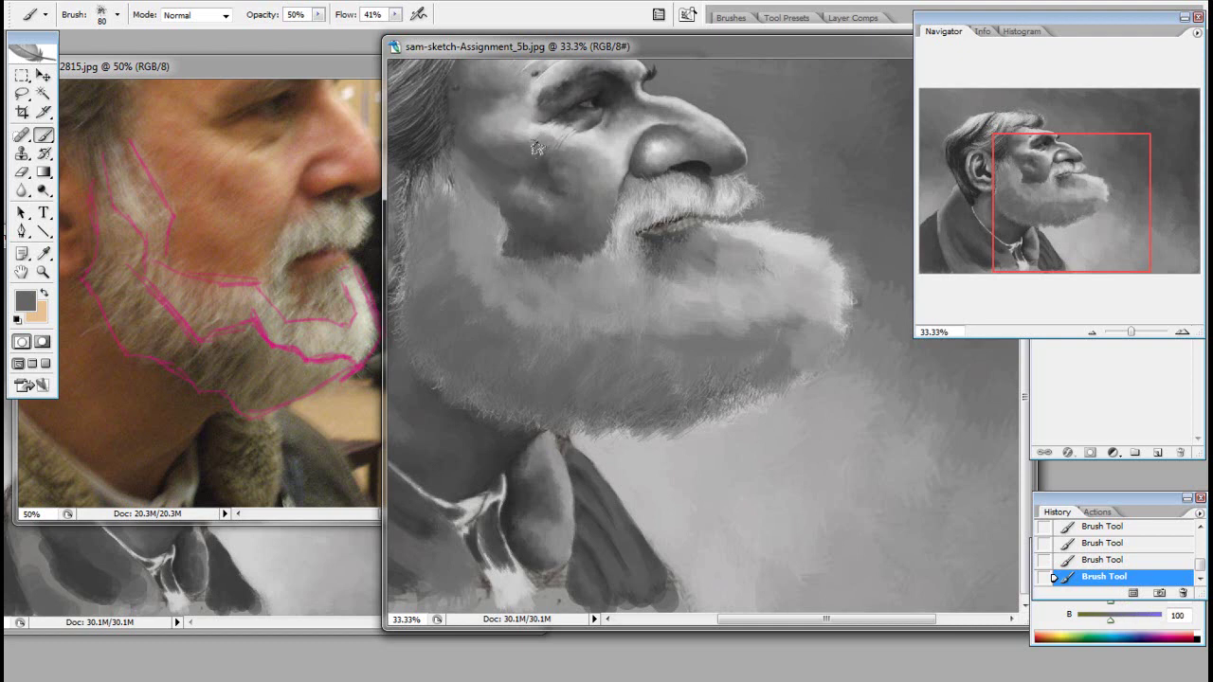
{"action": "left_click", "coordinate": [513, 159], "text": "alt"}
Sample light and mid face greys to smooth the cheek below the eye
{"action": "left_click", "coordinate": [528, 127], "text": "alt"}
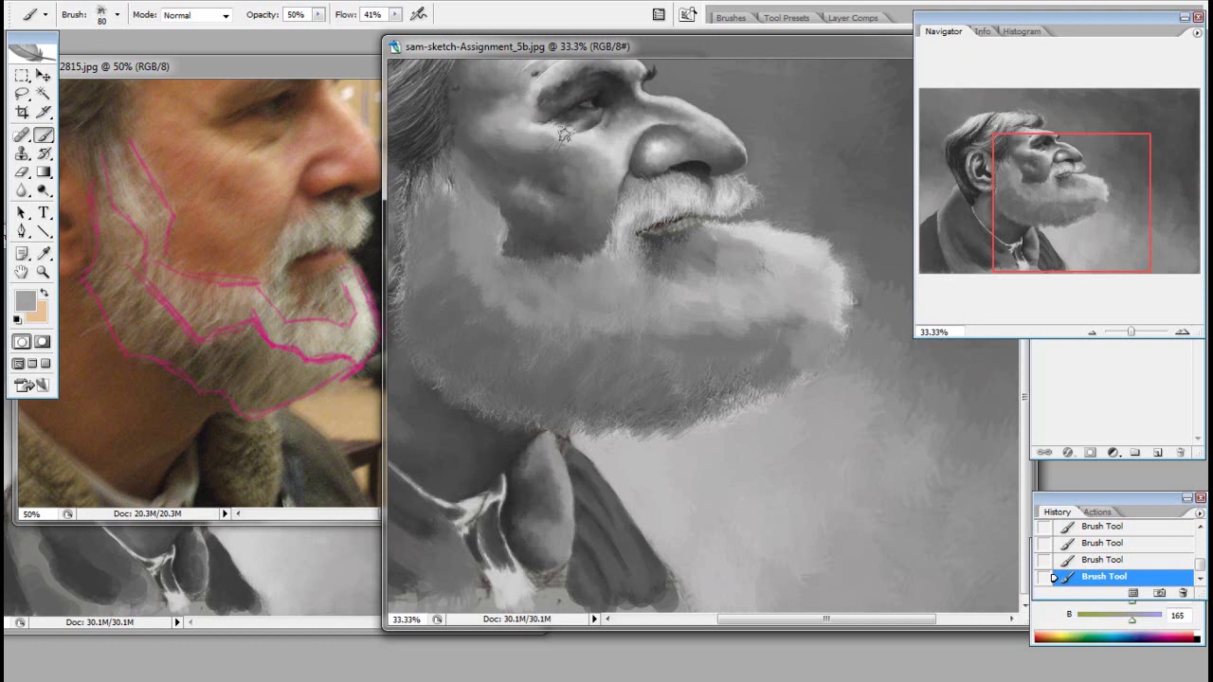
{"action": "left_click", "coordinate": [604, 148], "text": "alt"}
{"action": "left_click", "coordinate": [580, 133], "text": "alt"}
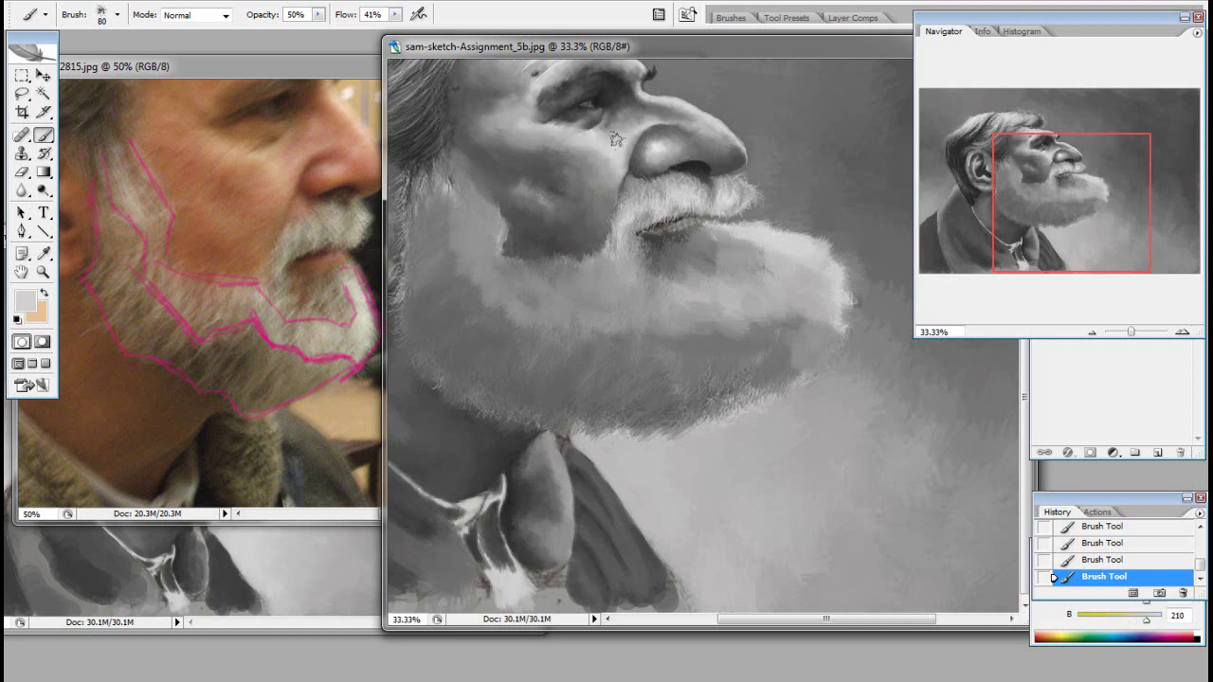
{"action": "left_click", "coordinate": [564, 128], "text": "alt"}
{"action": "left_click", "coordinate": [579, 146], "text": "alt"}
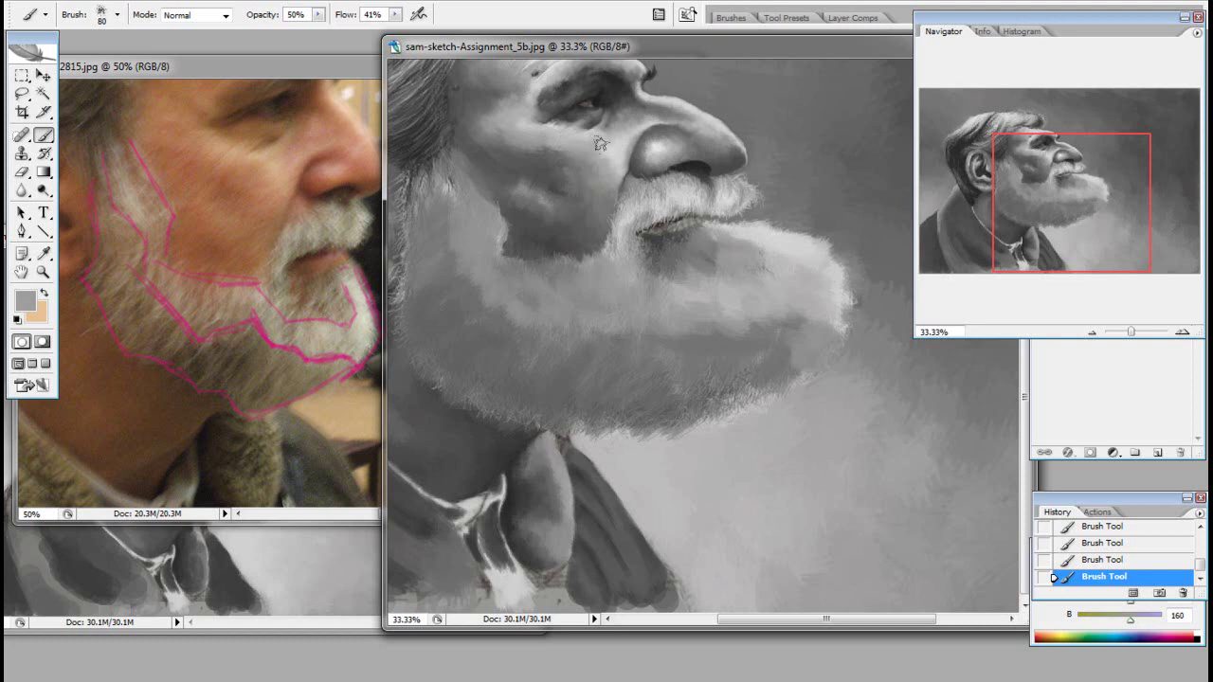
{"action": "left_click", "coordinate": [581, 145], "text": "alt"}
{"action": "left_click", "coordinate": [616, 154], "text": "alt"}
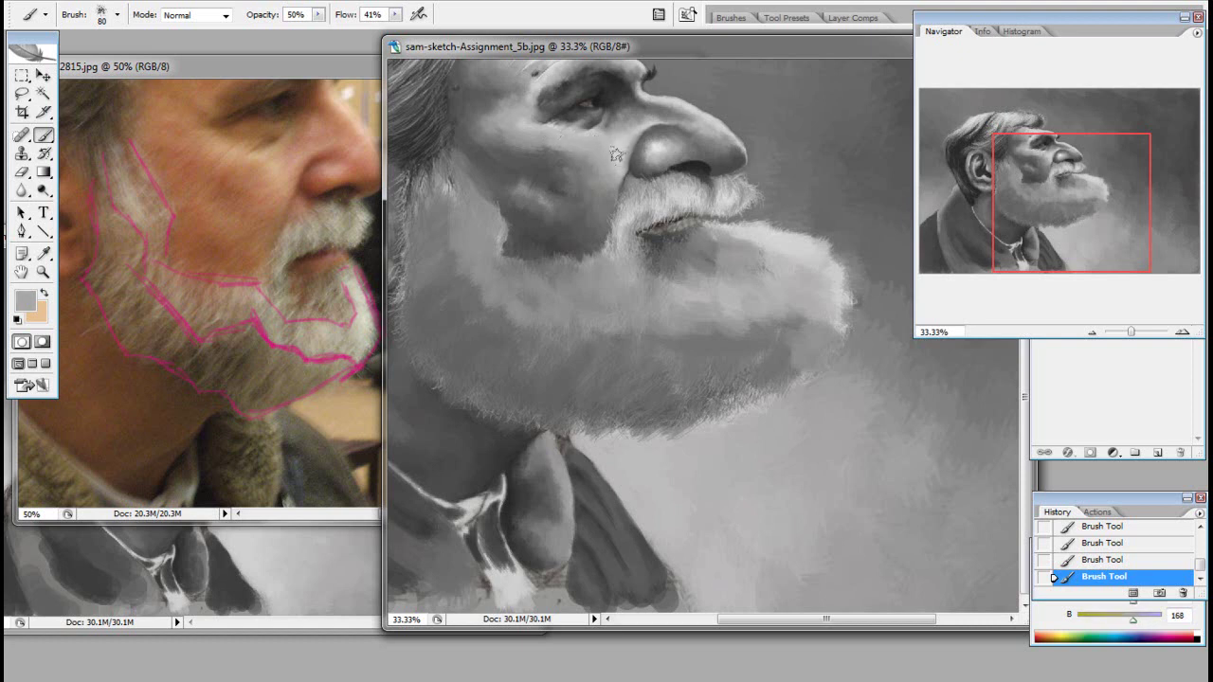